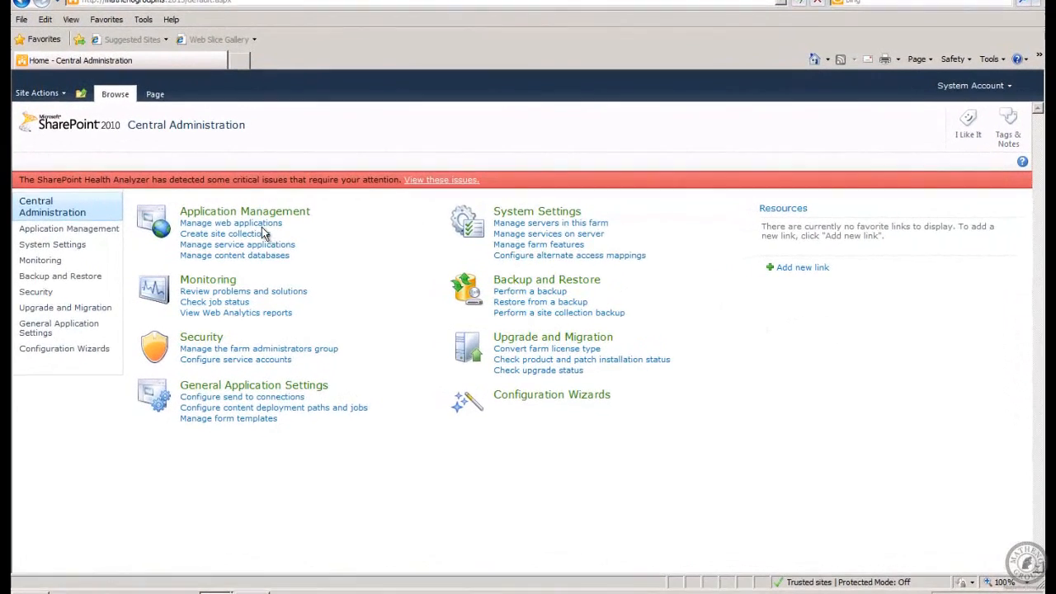
# Review the SharePoint - 80 service connections unchanged, then return to Application Management.
pyautogui.click(262, 224)
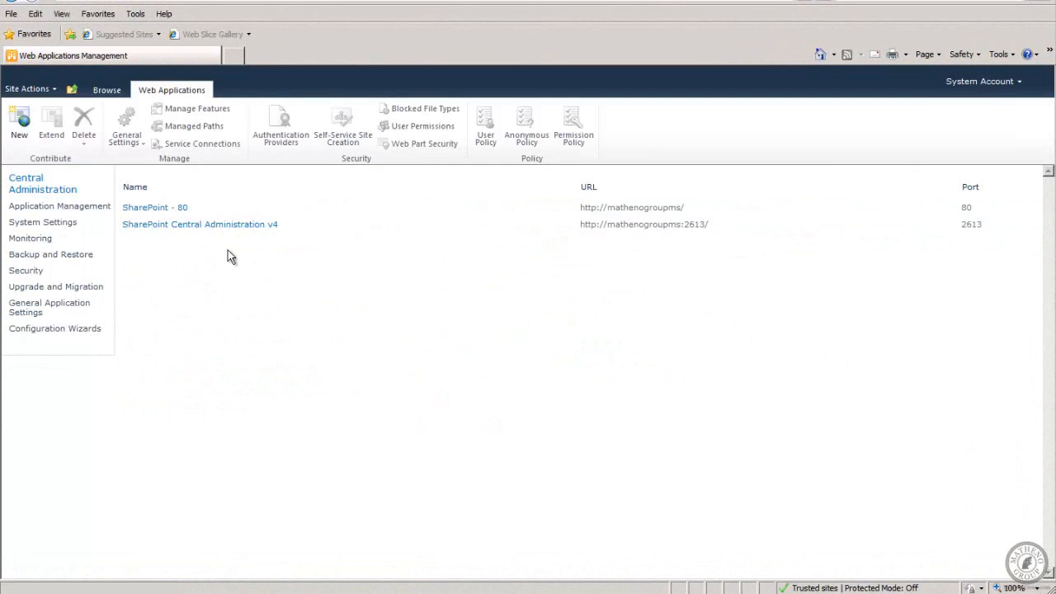
pyautogui.click(153, 211)
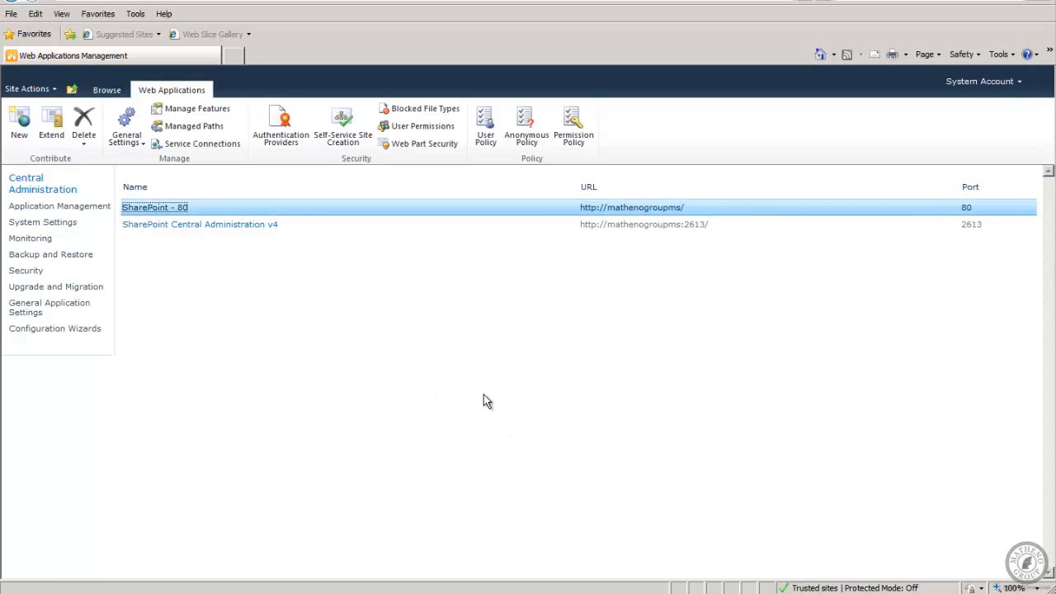
pyautogui.click(217, 146)
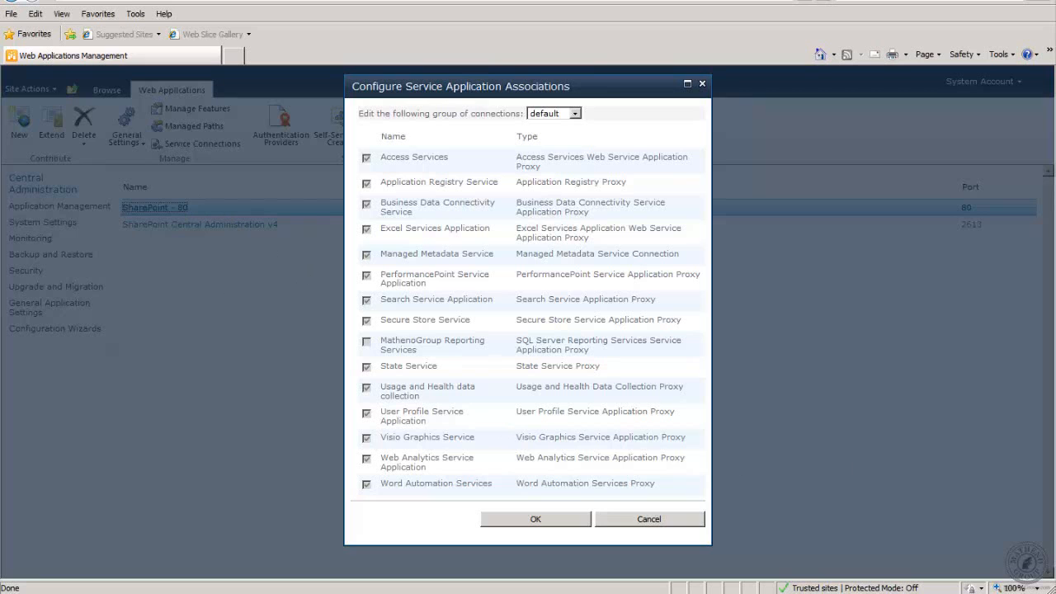
pyautogui.click(518, 528)
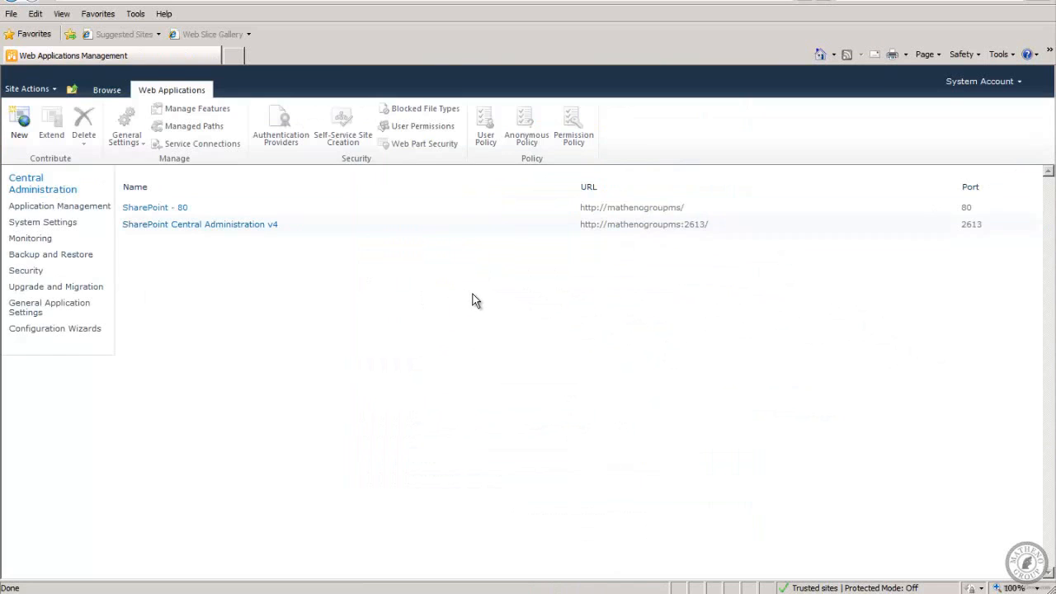
pyautogui.click(71, 208)
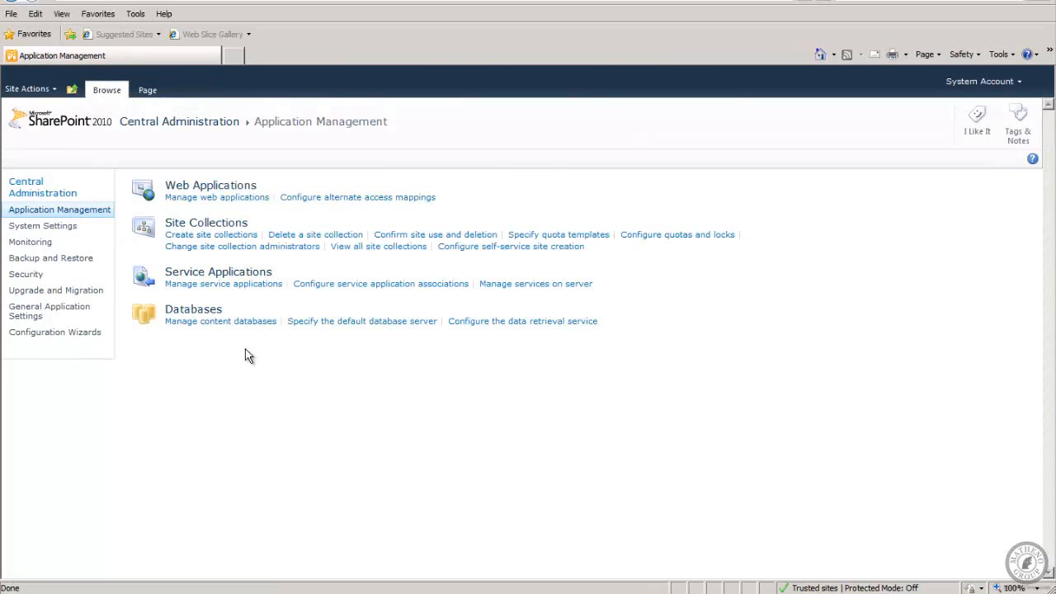
# Open the Business Data Connectivity Service from the service applications list.
pyautogui.click(223, 284)
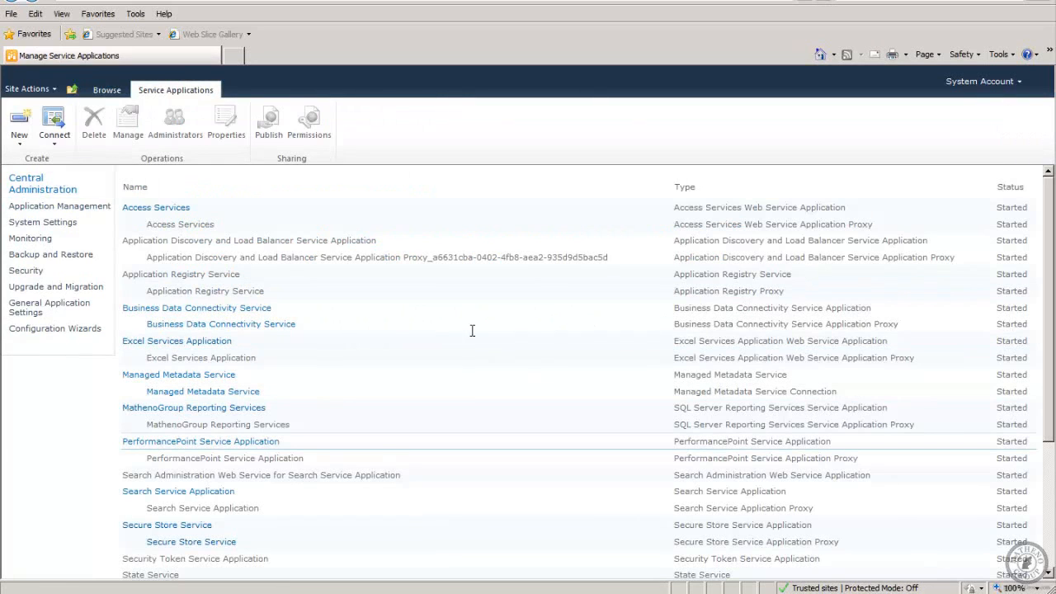
pyautogui.click(222, 311)
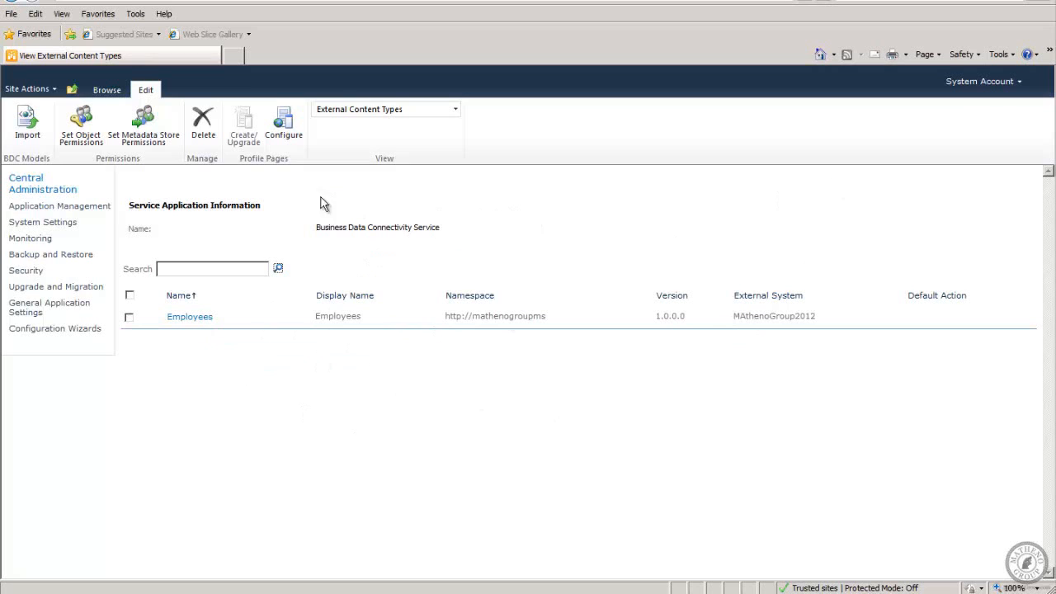
# Add the All Authenticated Users group from the address book to the metadata store permissions.
pyautogui.click(142, 122)
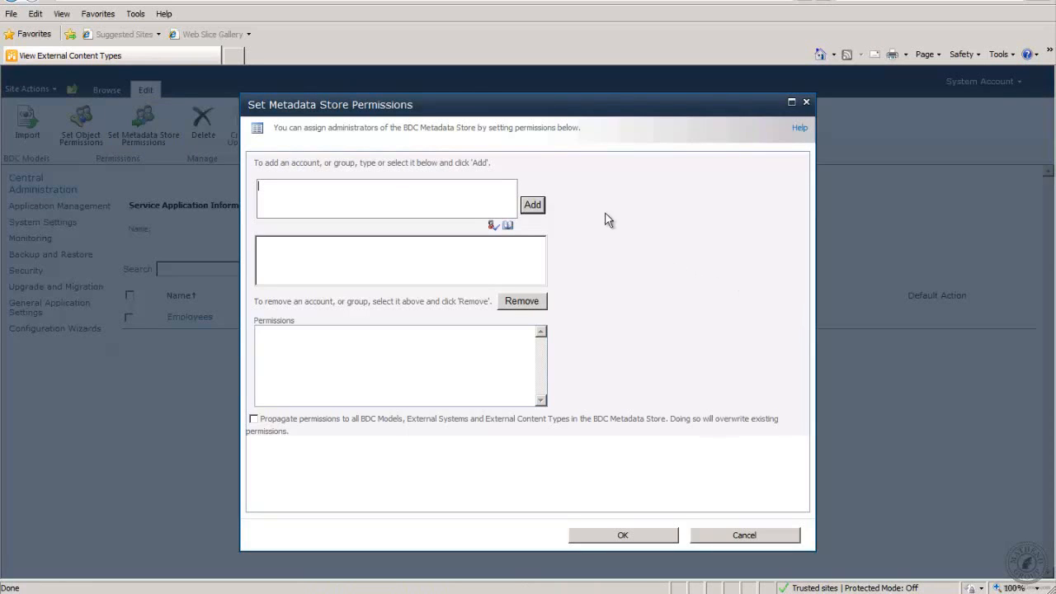
pyautogui.click(532, 206)
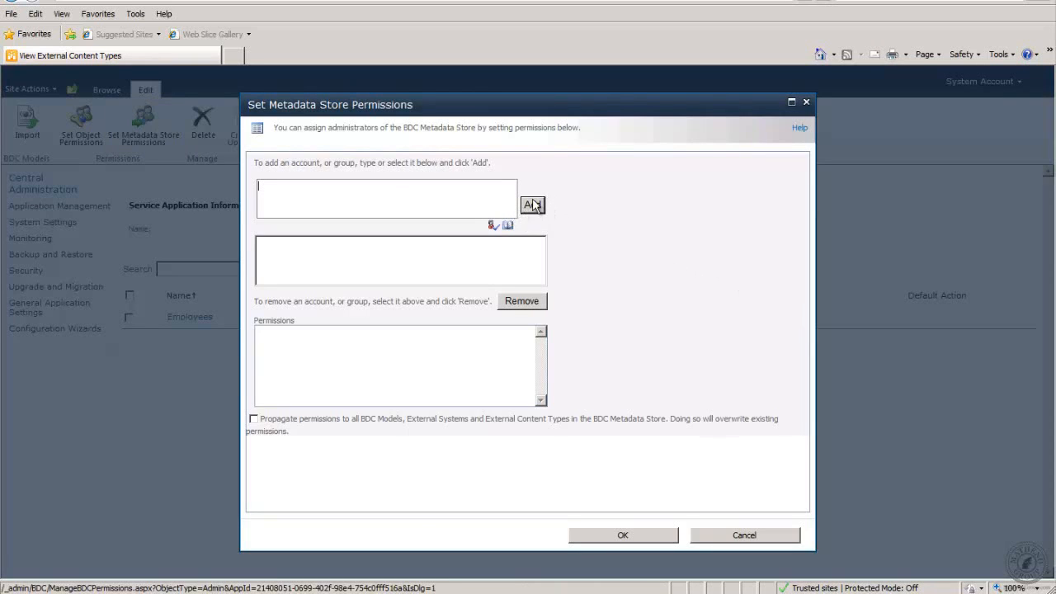
pyautogui.click(507, 225)
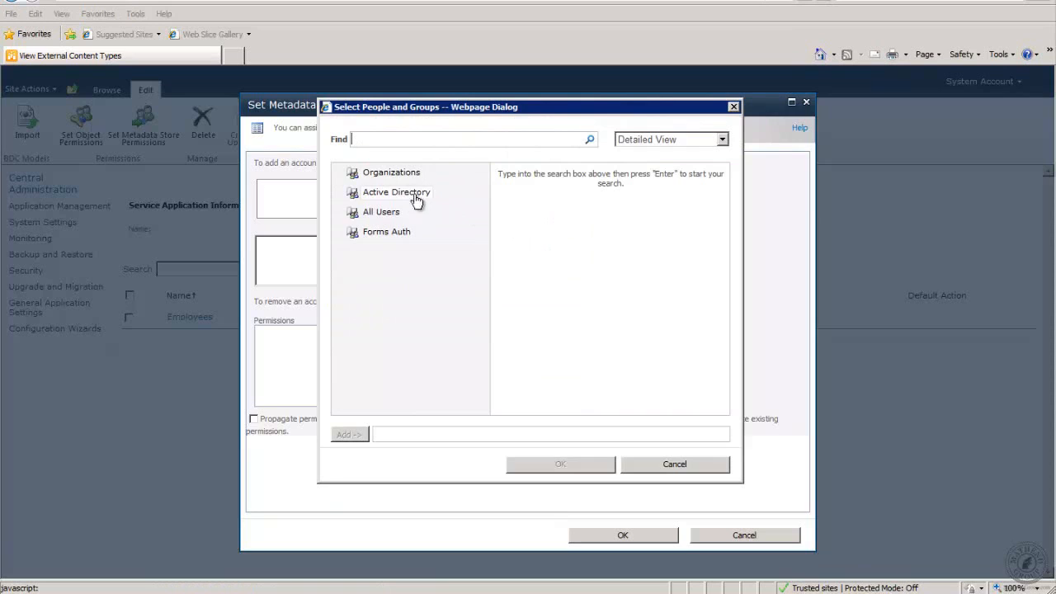
pyautogui.click(369, 216)
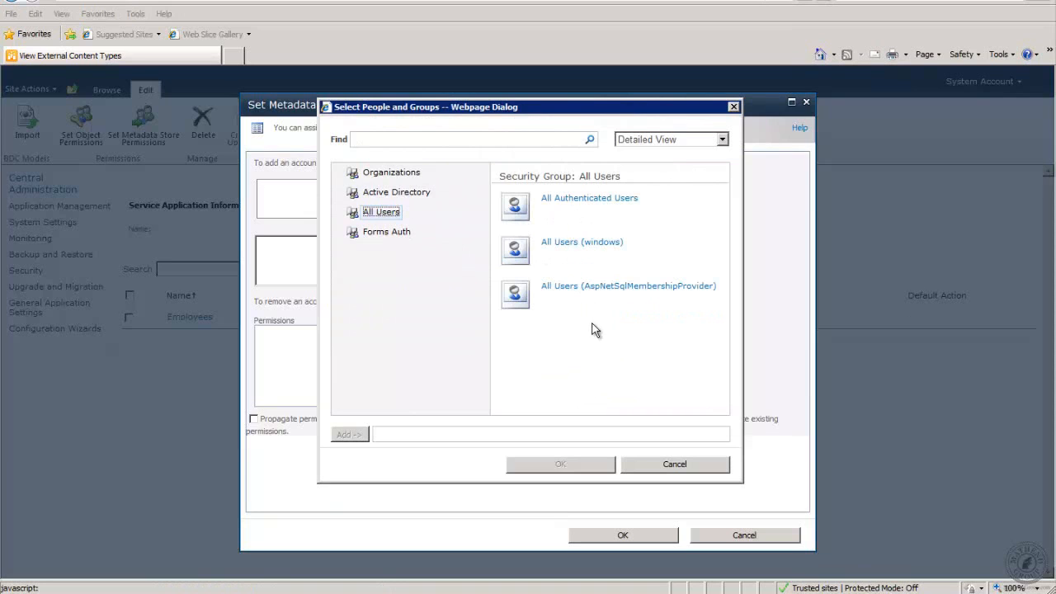
pyautogui.click(516, 203)
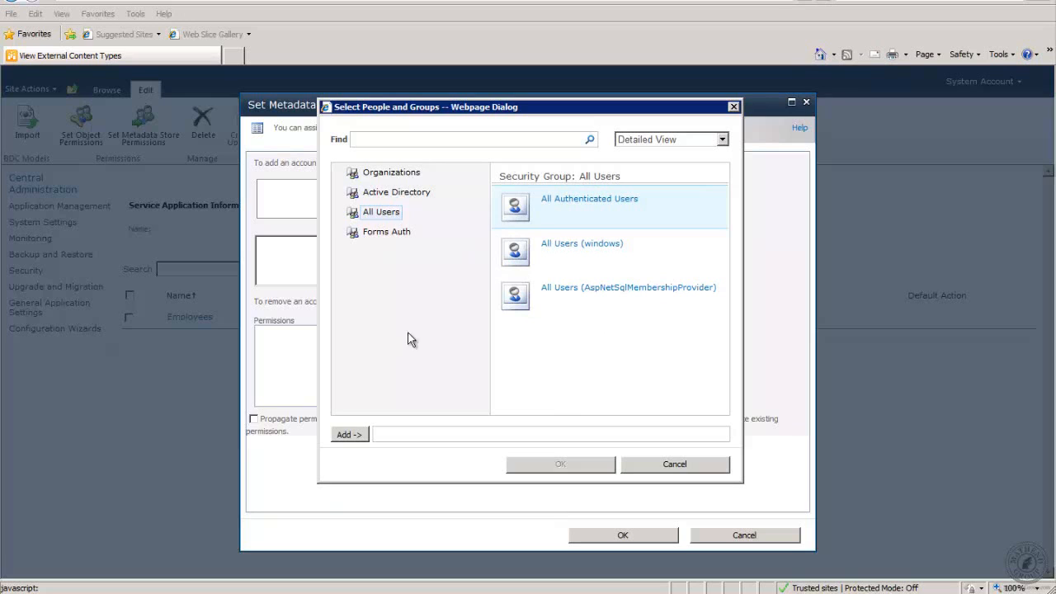
pyautogui.click(346, 435)
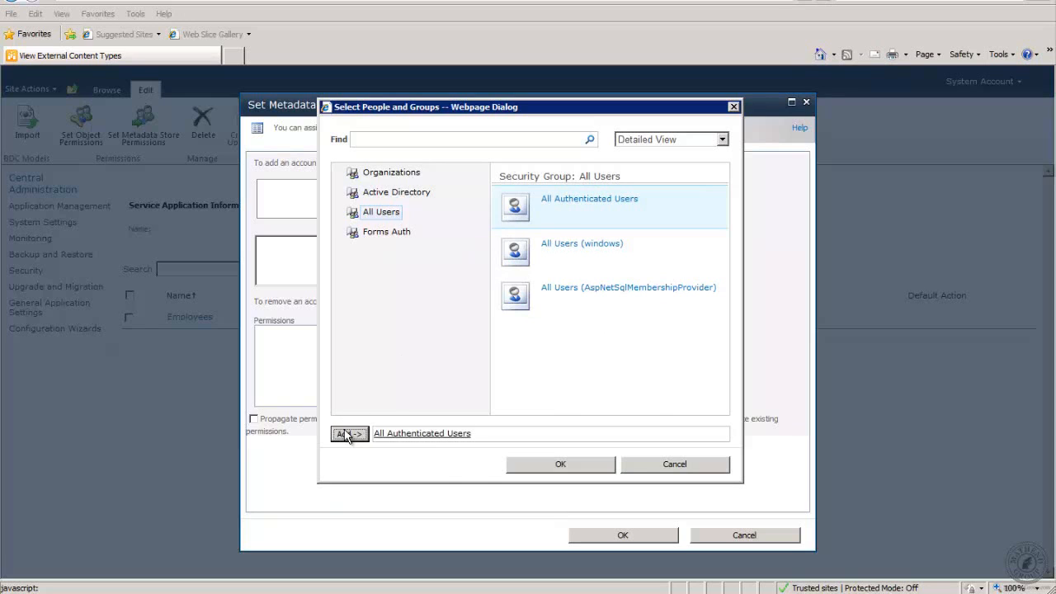
pyautogui.click(586, 466)
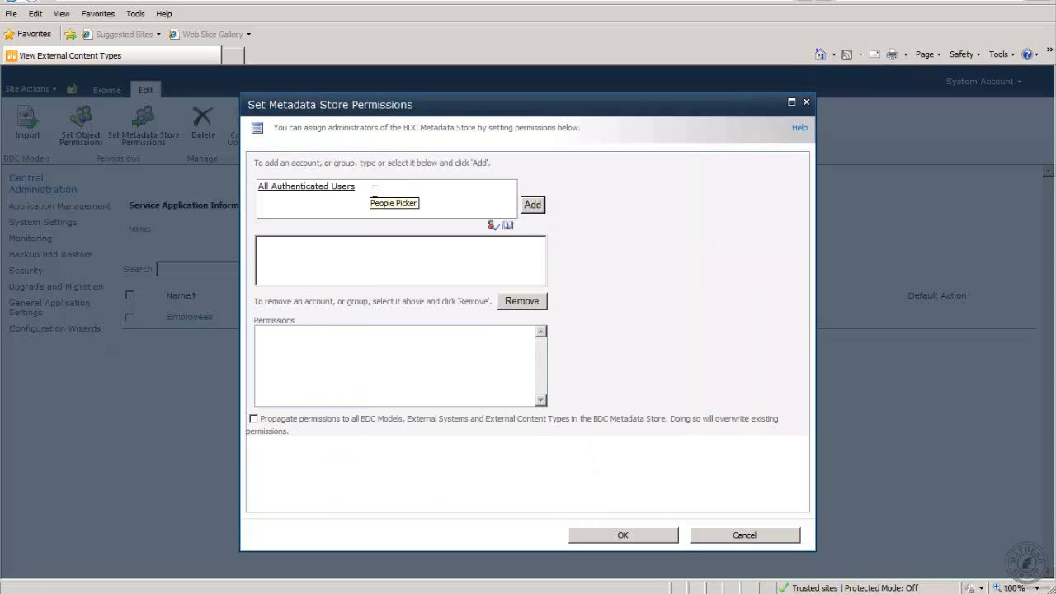
pyautogui.click(532, 206)
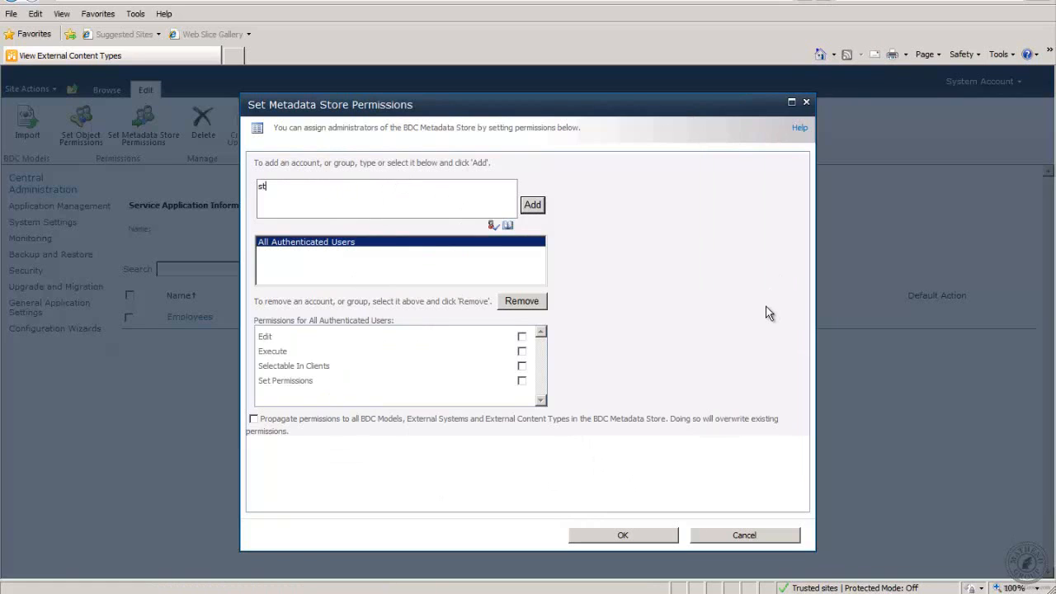
# Add the verified Student account to the permissions list and select All Authenticated Users.
pyautogui.click(491, 227)
pyautogui.click(537, 205)
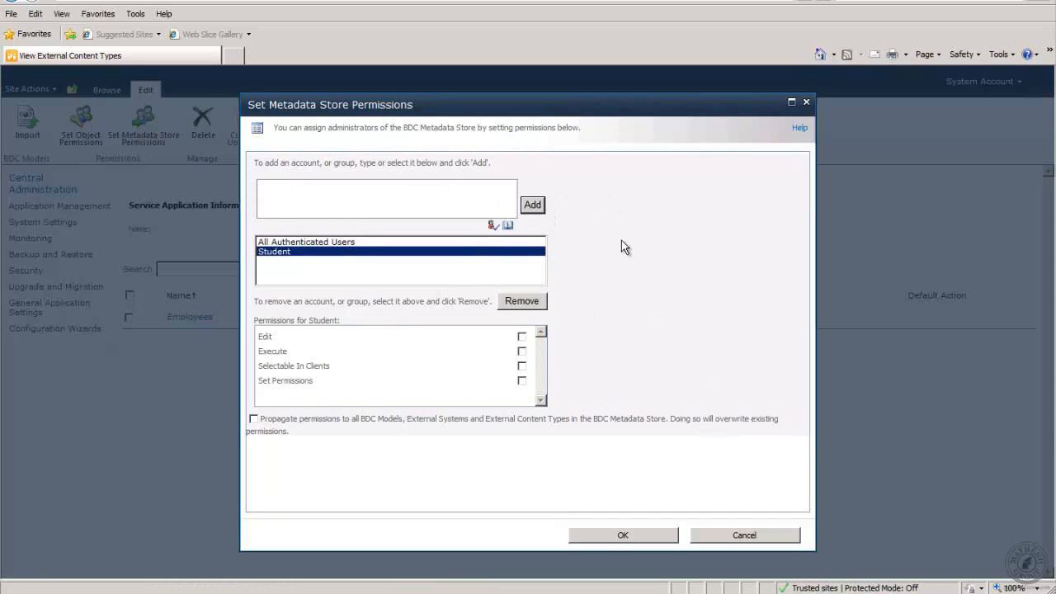
pyautogui.click(337, 242)
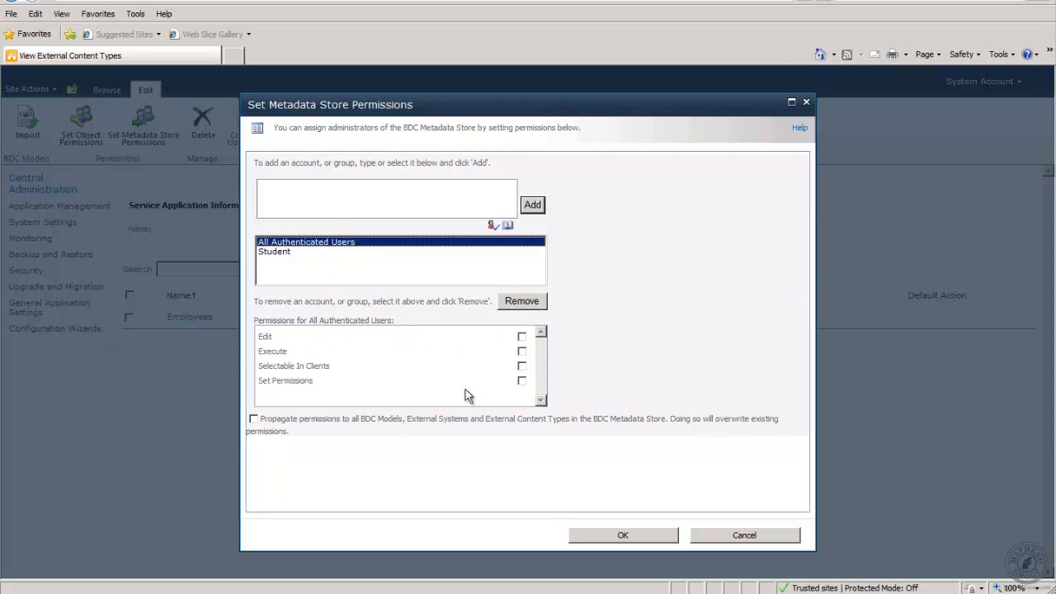
# Grant All Authenticated Users and Student Edit, Execute, Selectable In Clients and Set Permissions.
pyautogui.click(521, 367)
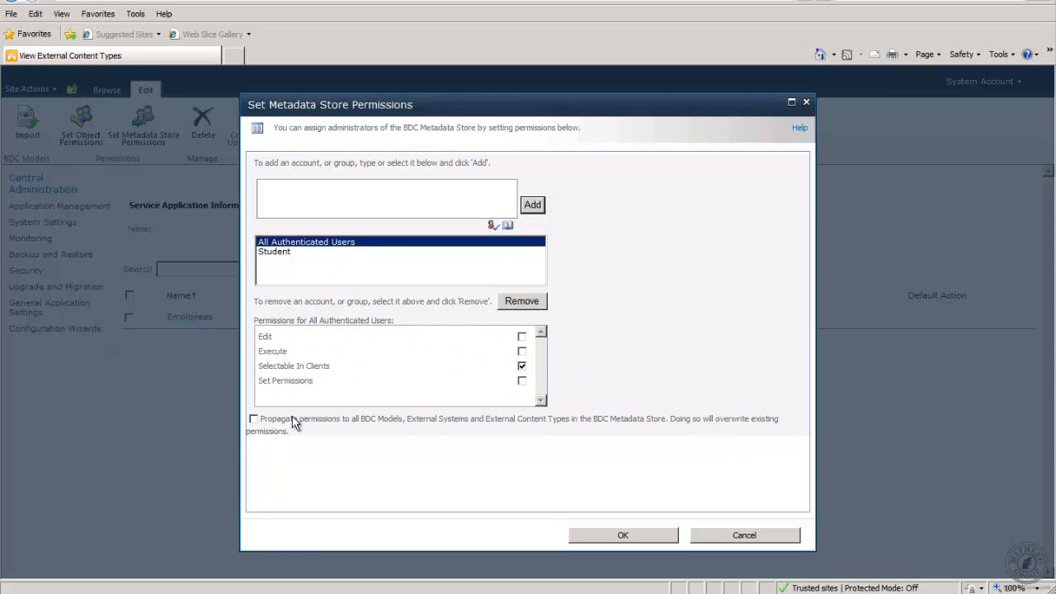
pyautogui.click(264, 255)
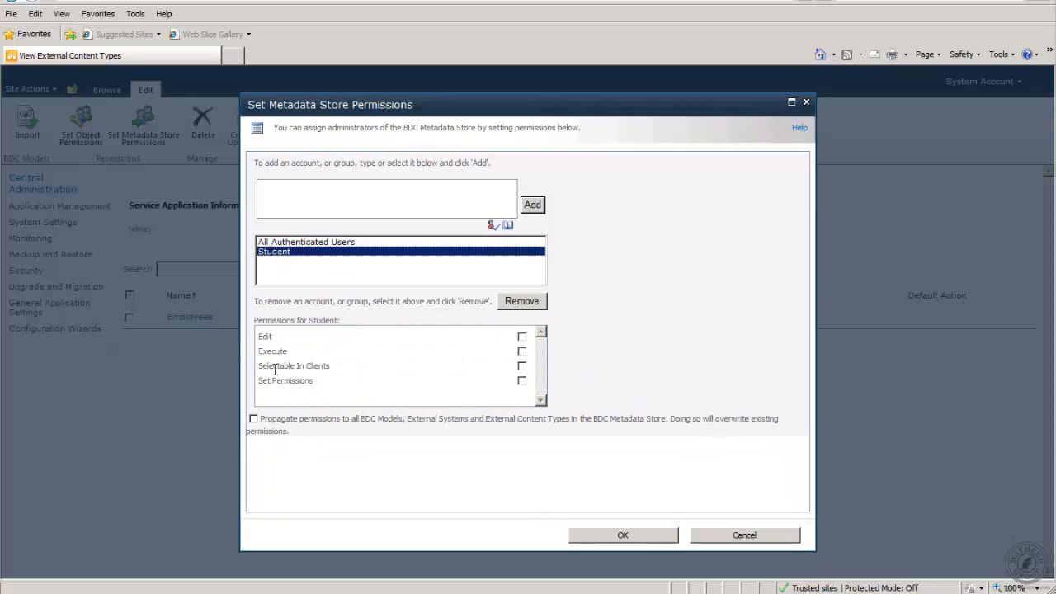
pyautogui.click(521, 337)
pyautogui.click(521, 351)
pyautogui.click(522, 366)
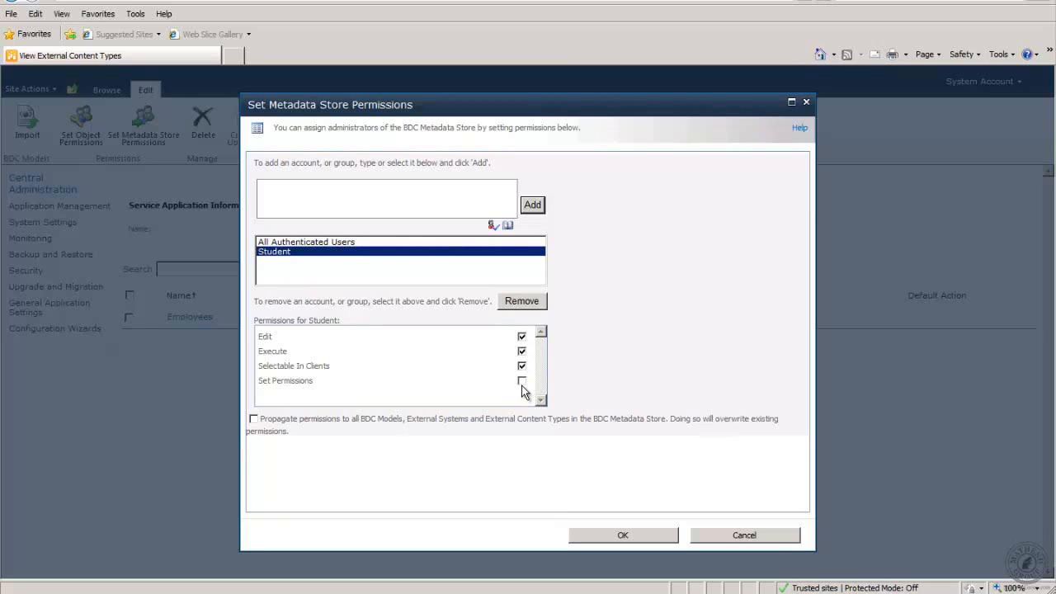
pyautogui.click(521, 380)
pyautogui.click(280, 243)
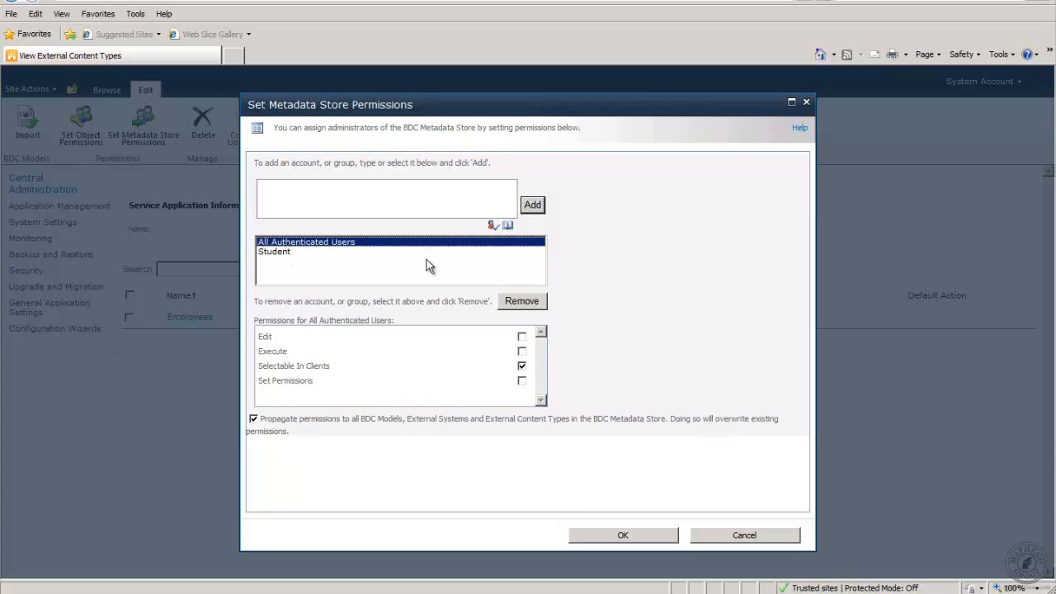
pyautogui.click(522, 337)
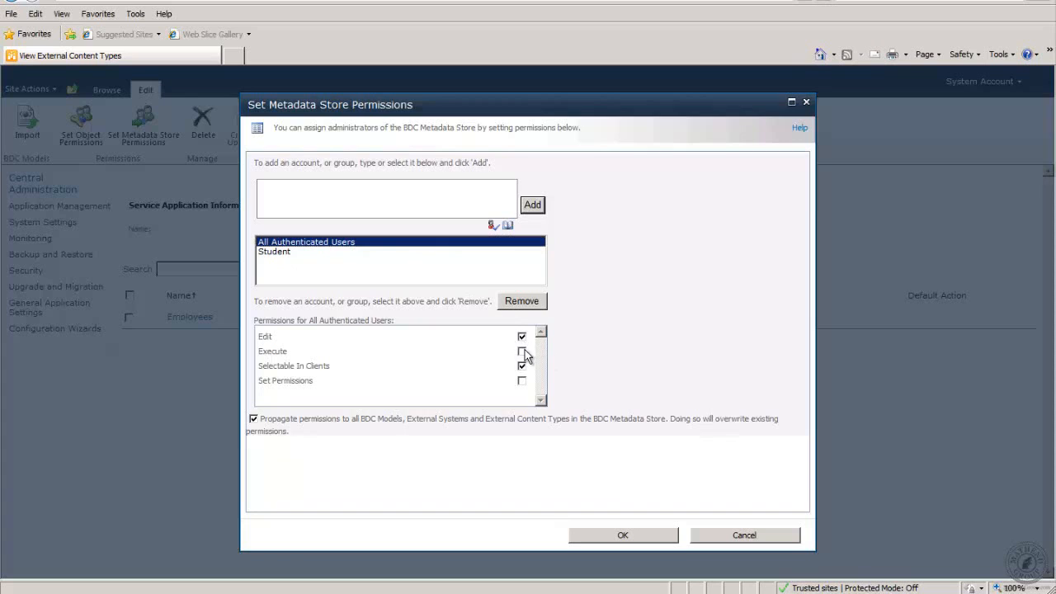
pyautogui.click(521, 350)
pyautogui.click(521, 381)
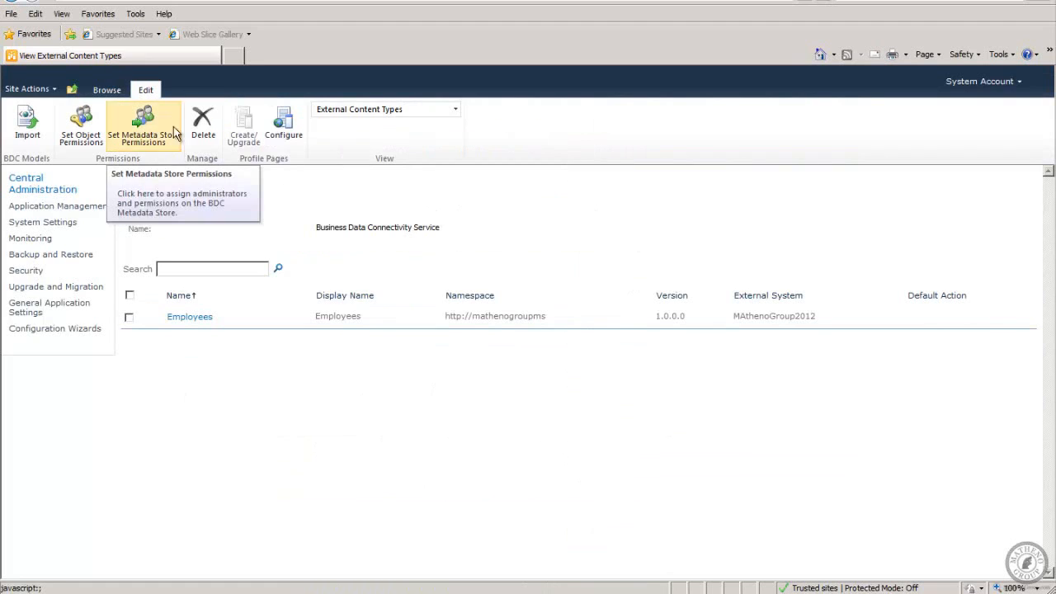
# Tick the Employees external content type and close its action menu without choosing anything.
pyautogui.click(129, 319)
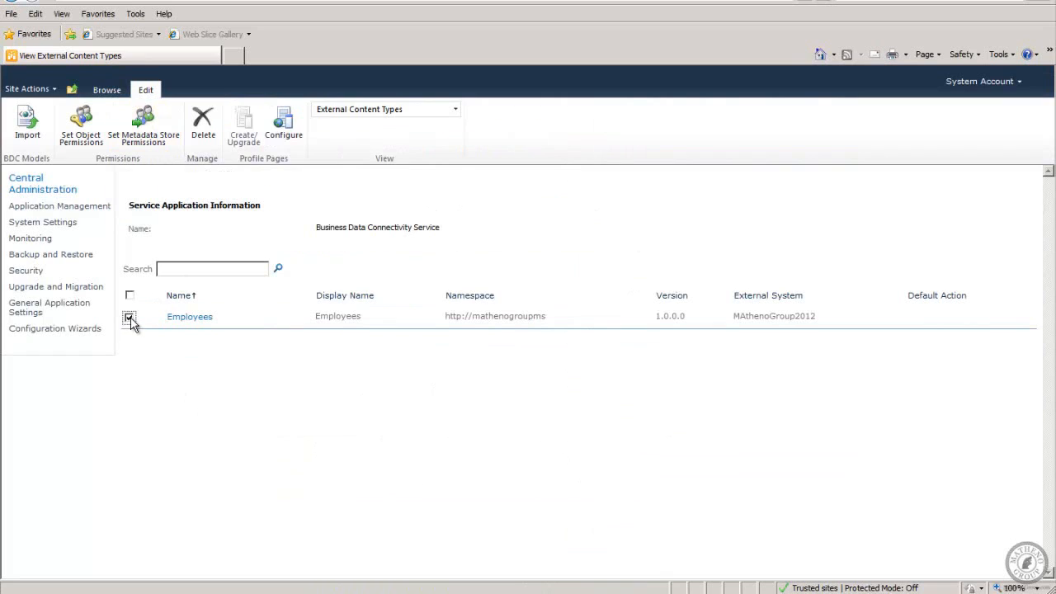
pyautogui.moveTo(183, 322)
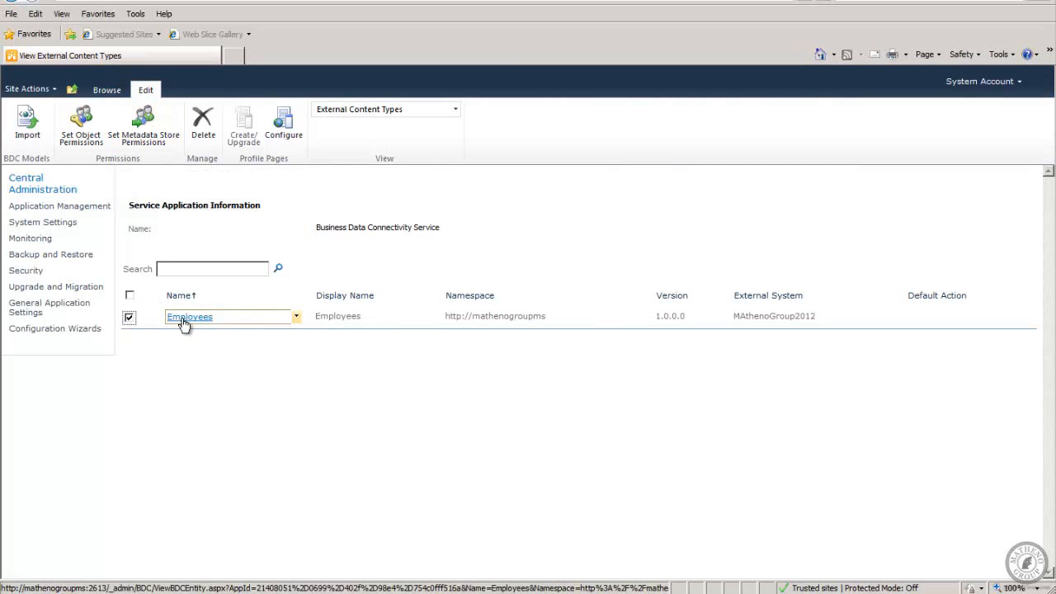
pyautogui.click(295, 317)
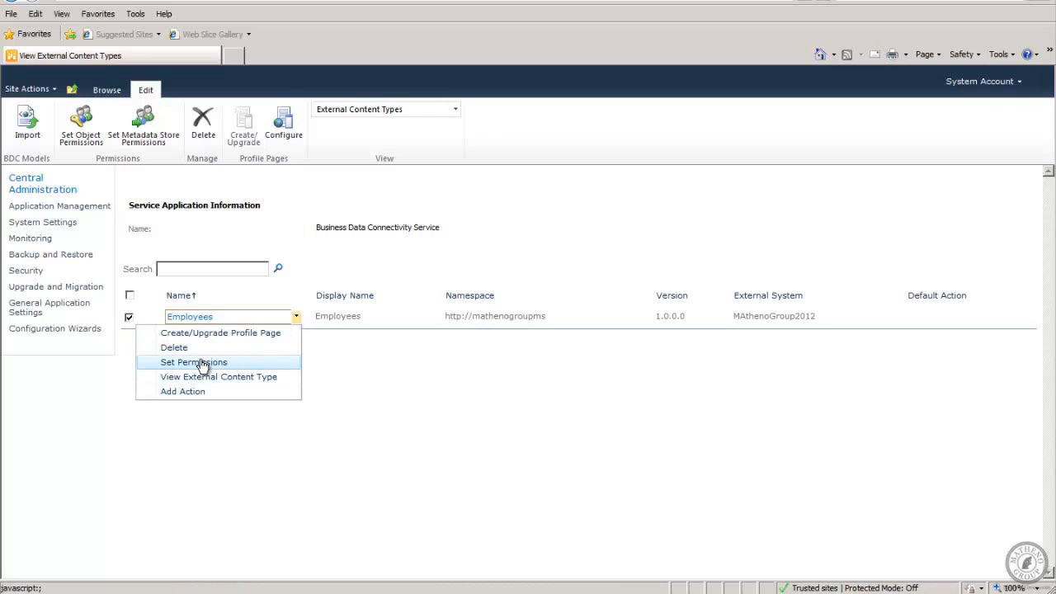
pyautogui.click(416, 385)
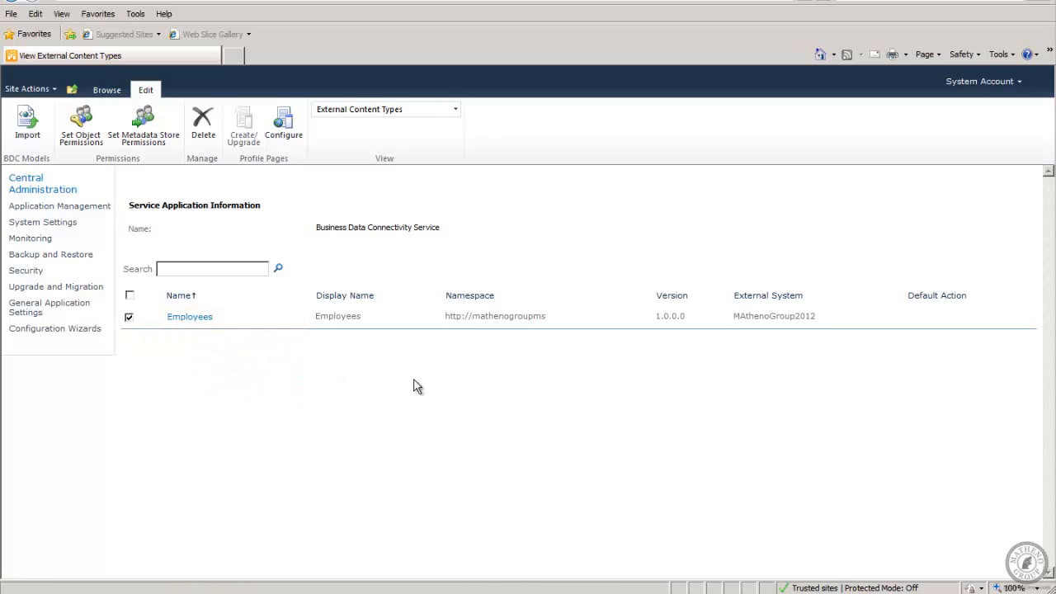